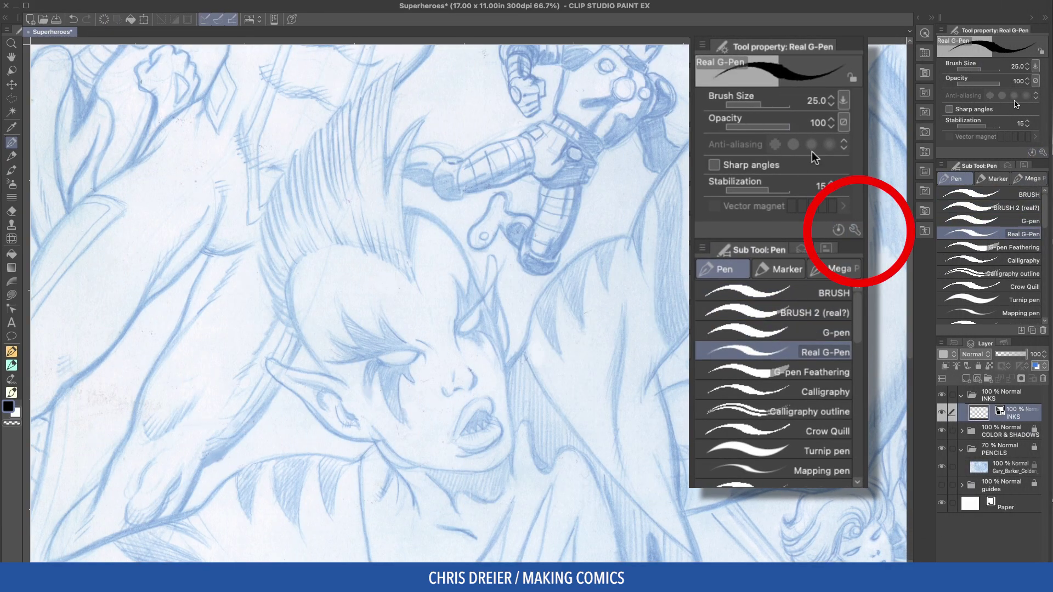
Move the Sub Tool Detail dialog left and show the Real G-Pen's Brush Size category at 25.0.
click(1043, 153)
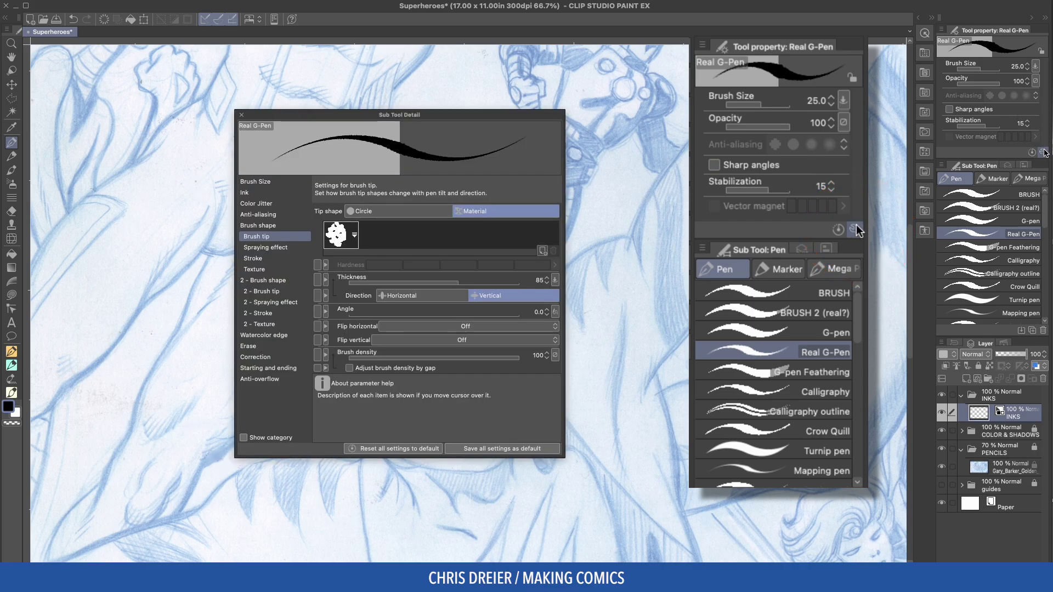
drag(427, 117, 392, 116)
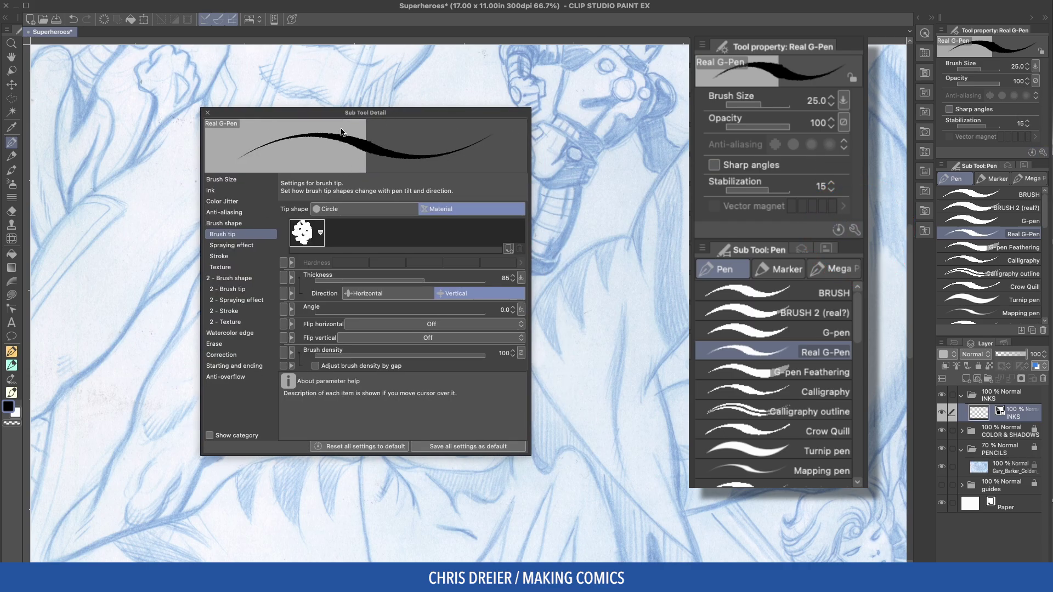
click(227, 181)
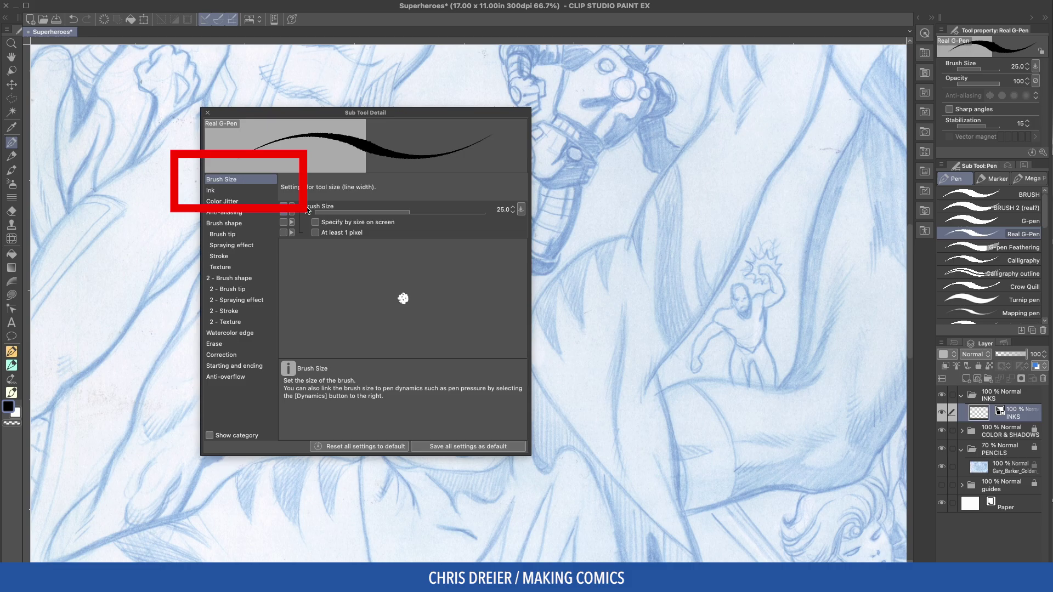
Reshape the Real G-Pen's brush-size pressure curve to sag below the diagonal, with minimum 0.
click(521, 209)
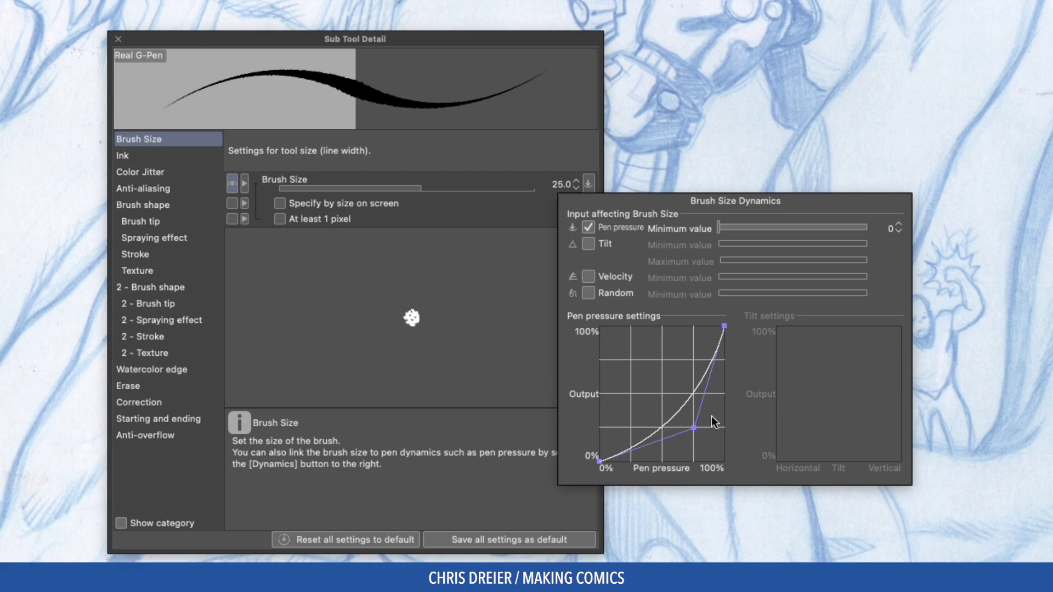
drag(696, 427, 718, 456)
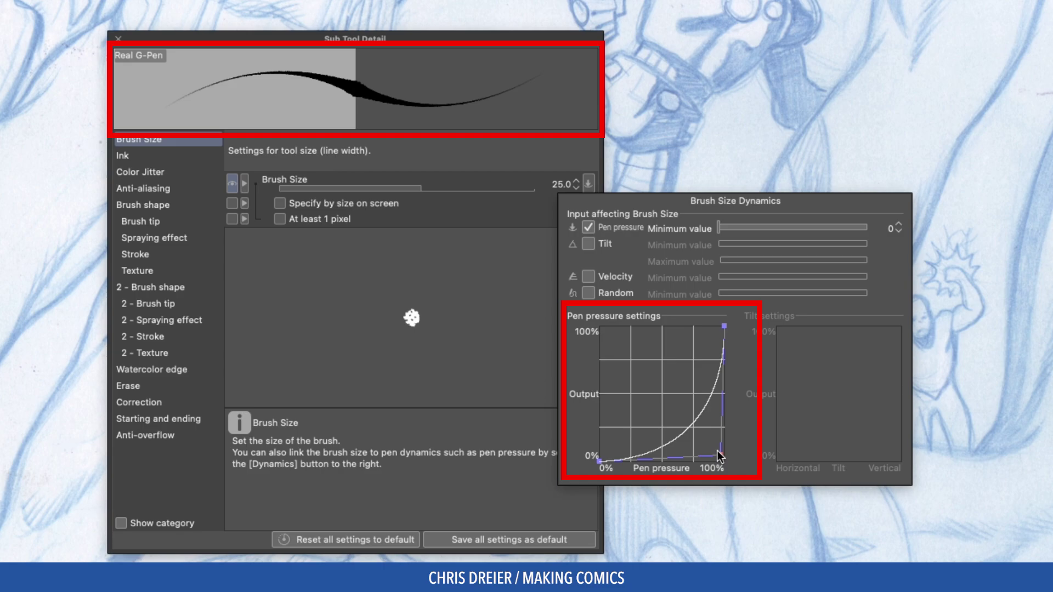
drag(717, 451, 696, 424)
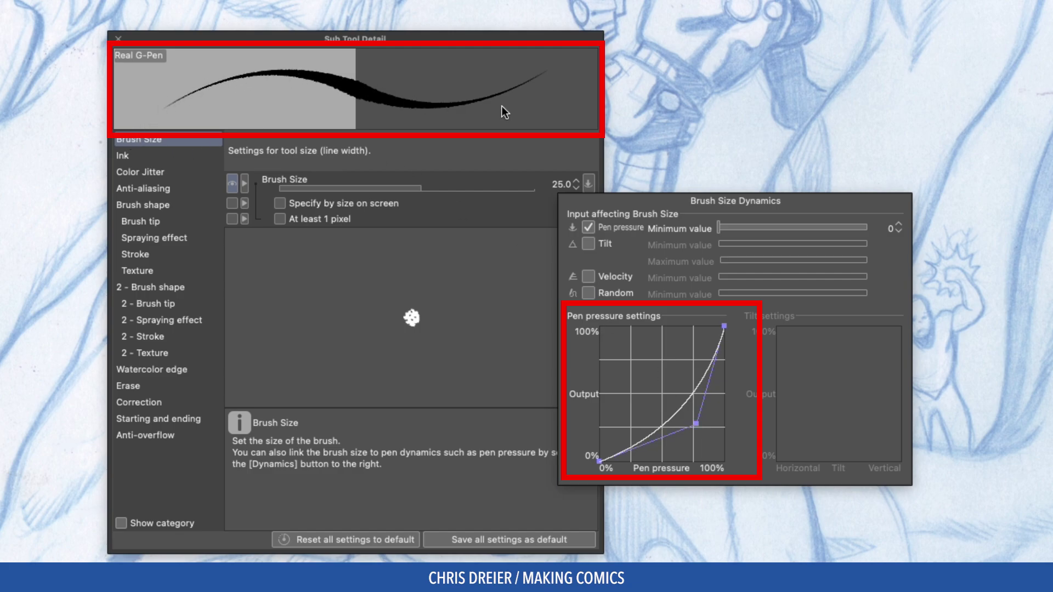
drag(698, 421, 692, 420)
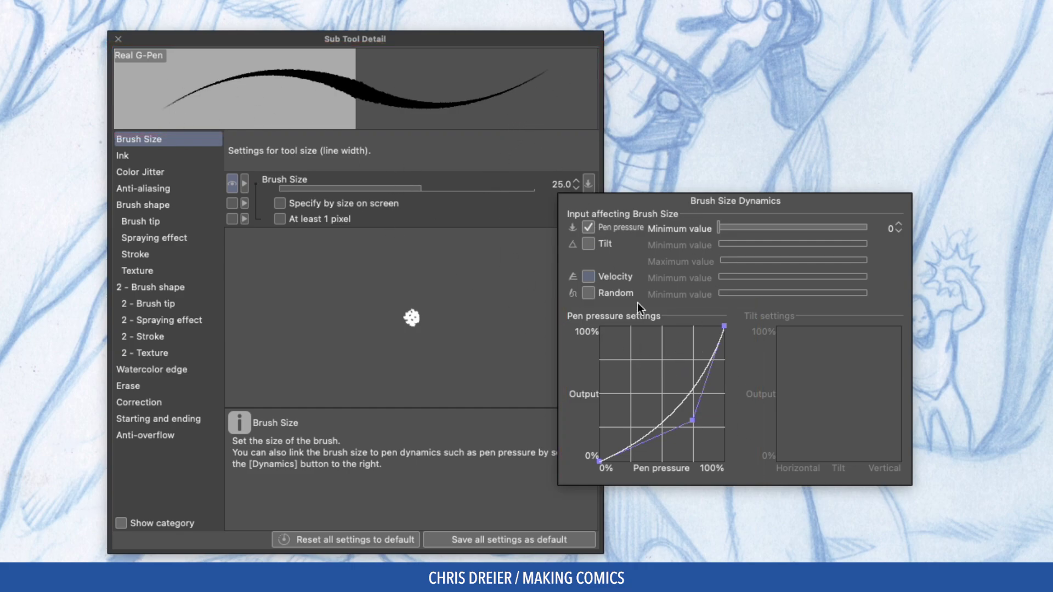
View the Real G-Pen's Brush tip settings (thickness 85, Vertical) and check the Thickness pressure curve.
click(506, 130)
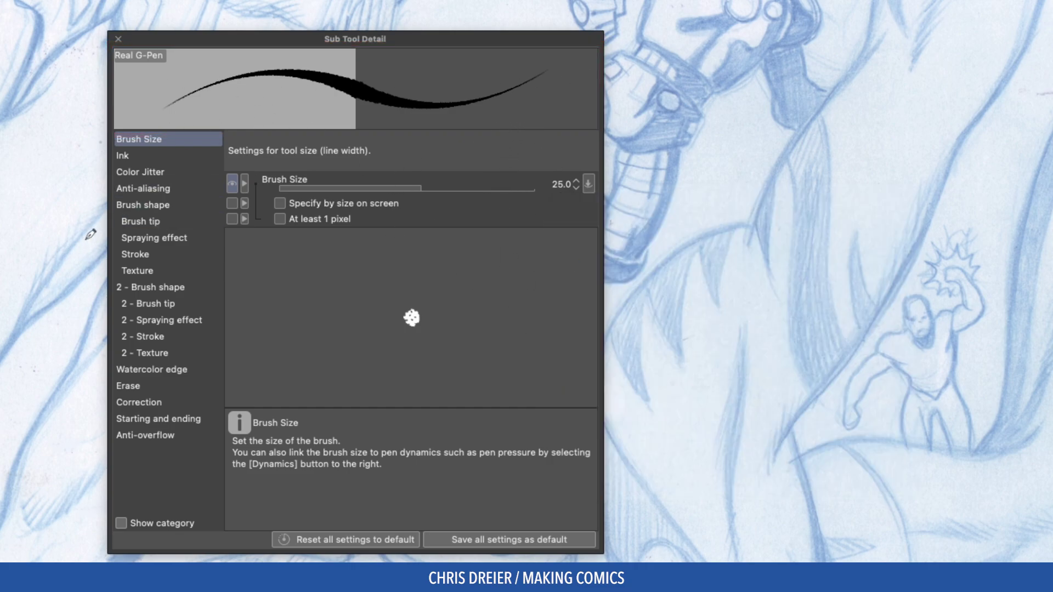
click(149, 222)
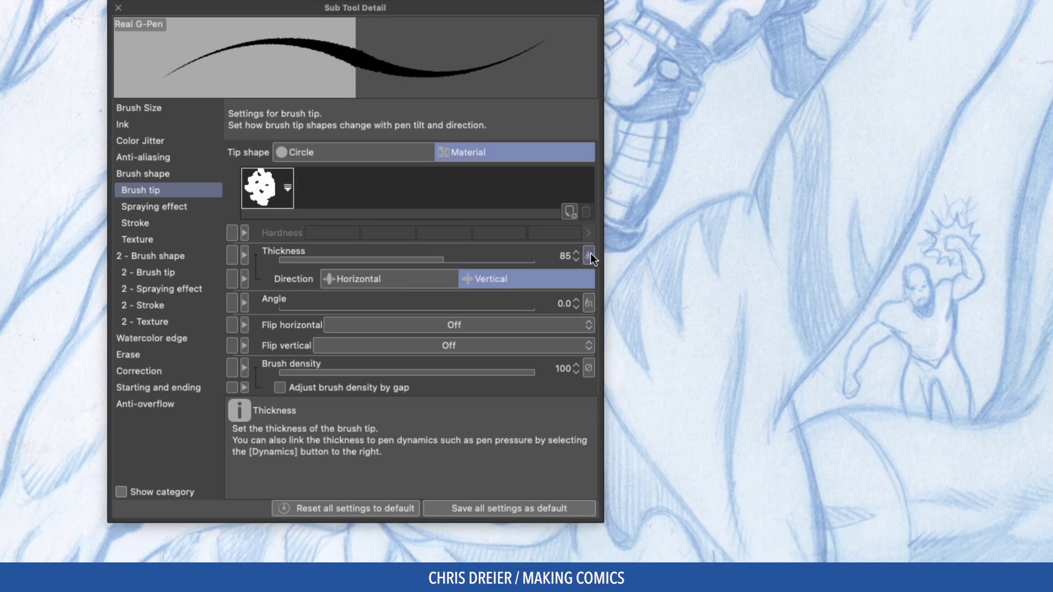
click(589, 287)
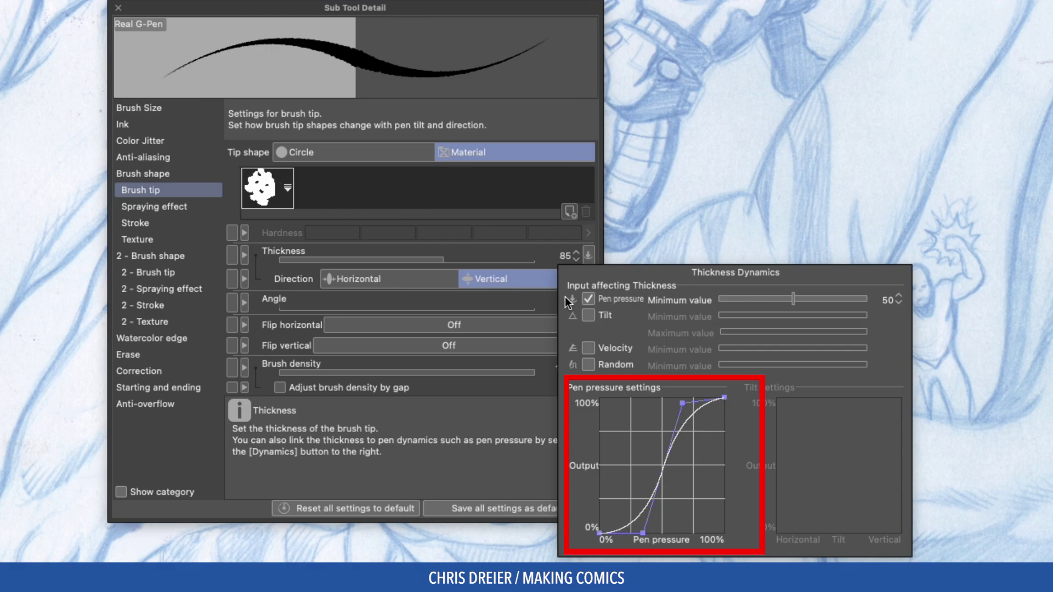
click(525, 107)
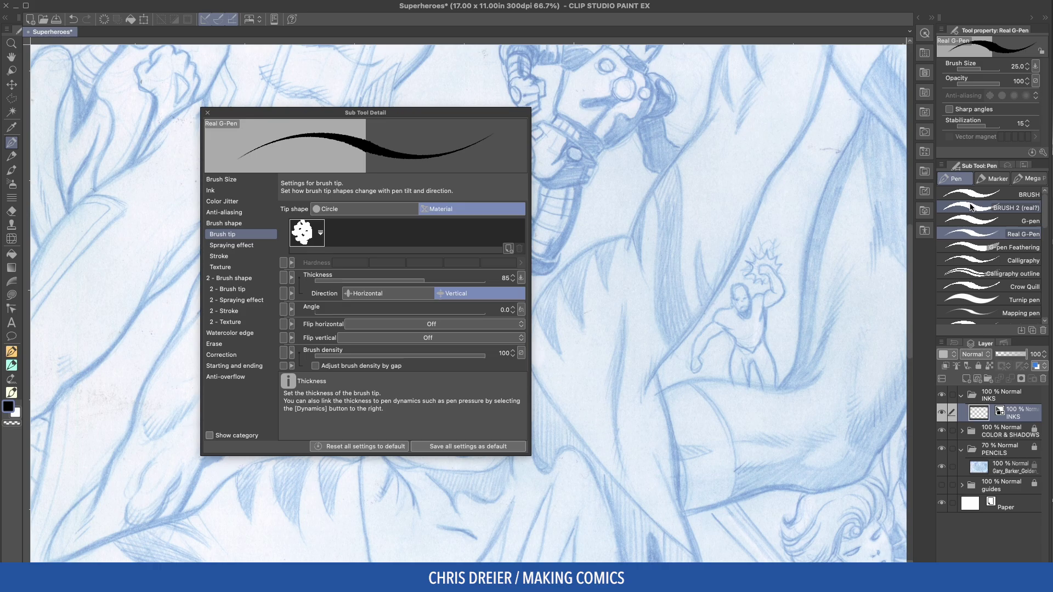
Give BRUSH 2 (real?) a pen-pressure minimum size of 9 and an upward-bulging size curve.
click(972, 209)
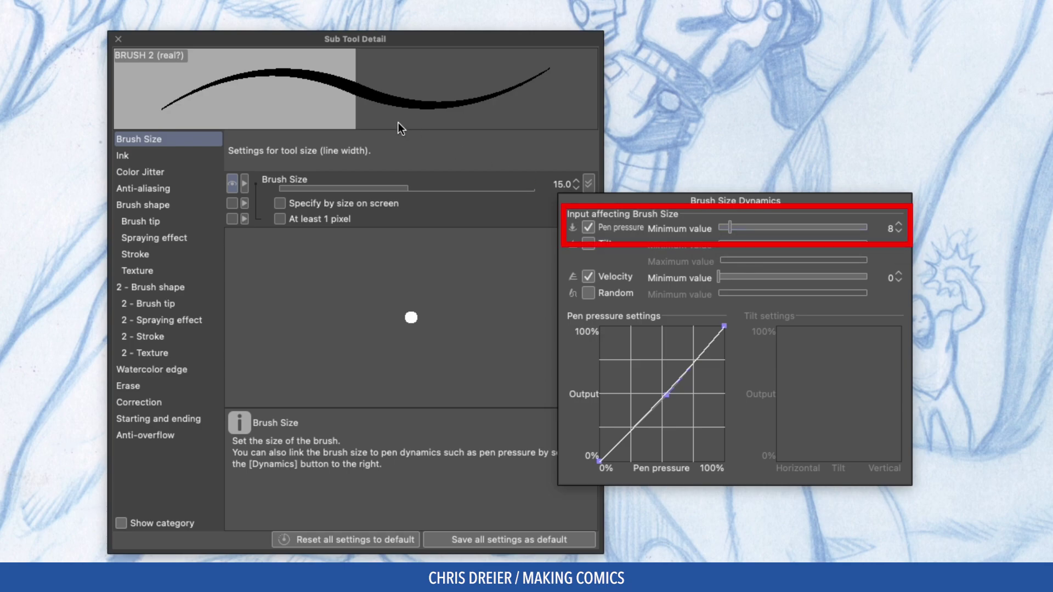
click(729, 228)
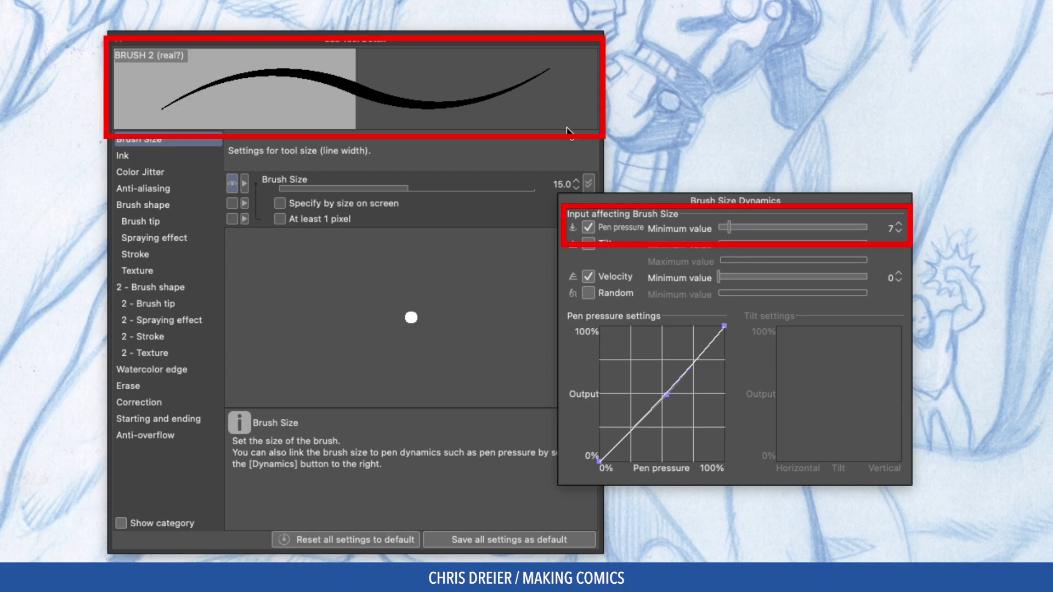
drag(730, 228, 842, 229)
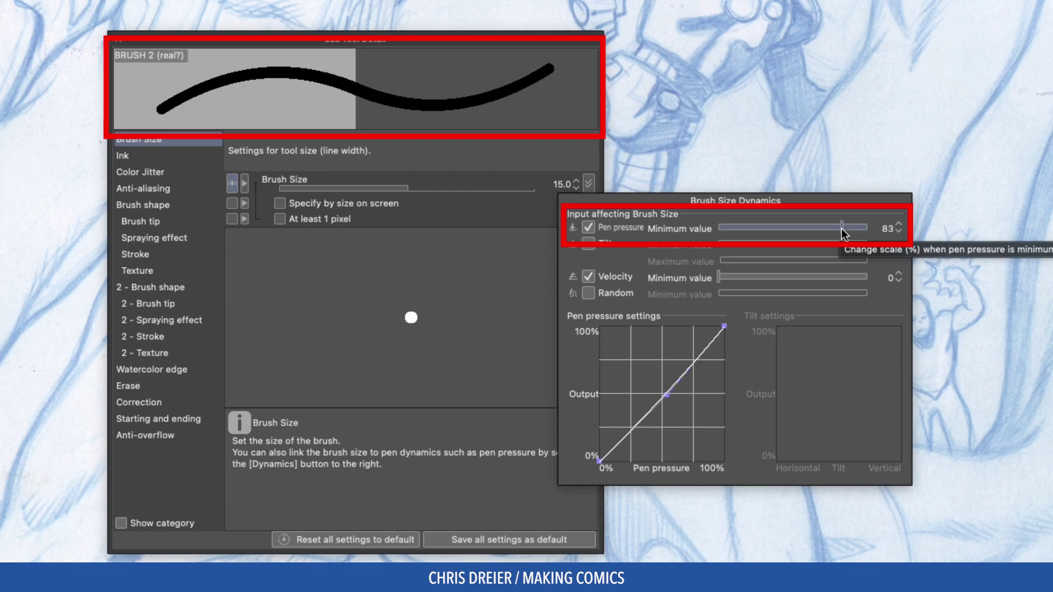
drag(842, 229, 731, 227)
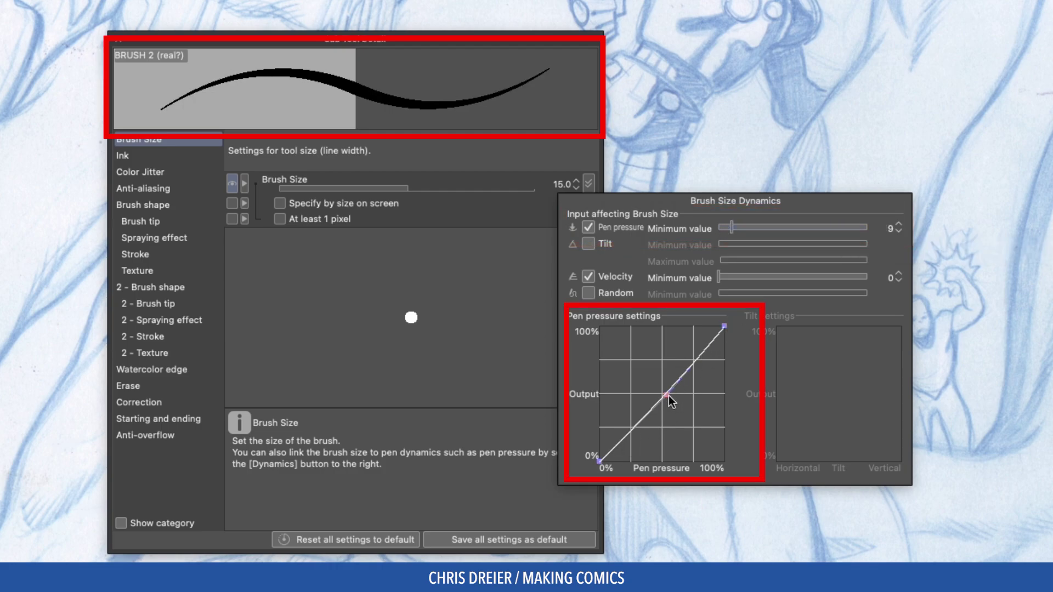
mouse_move(667, 396)
mouse_down()
mouse_move(710, 442)
mouse_move(613, 333)
mouse_move(629, 367)
mouse_move(603, 325)
mouse_up()
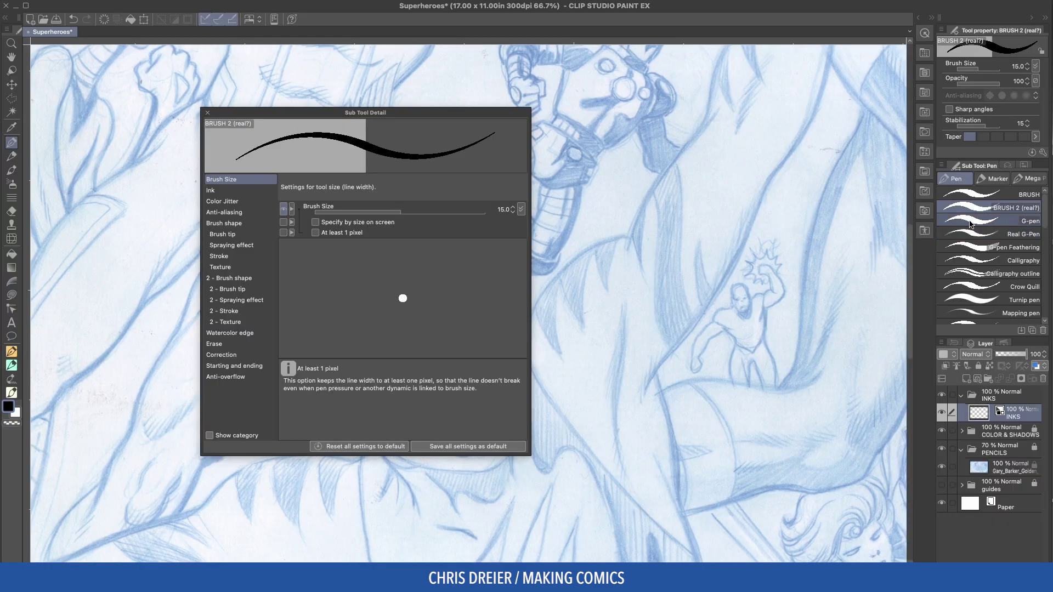
Keep the G-pen's brush size on pen pressure with a straight linear curve.
click(969, 220)
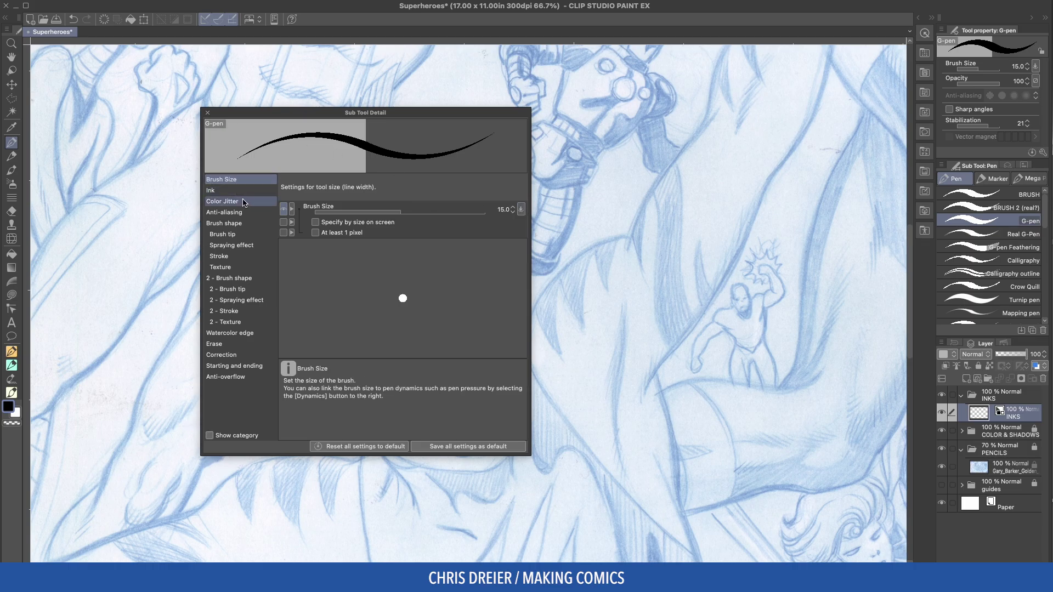
click(520, 209)
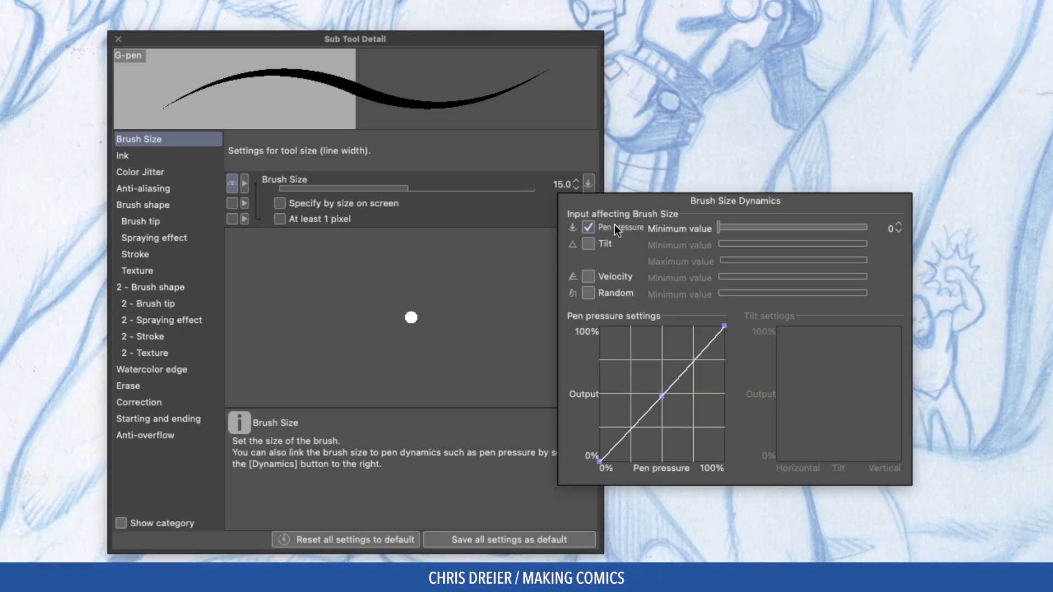
click(614, 225)
click(586, 227)
mouse_move(667, 403)
mouse_down()
mouse_move(675, 414)
mouse_move(661, 395)
mouse_up()
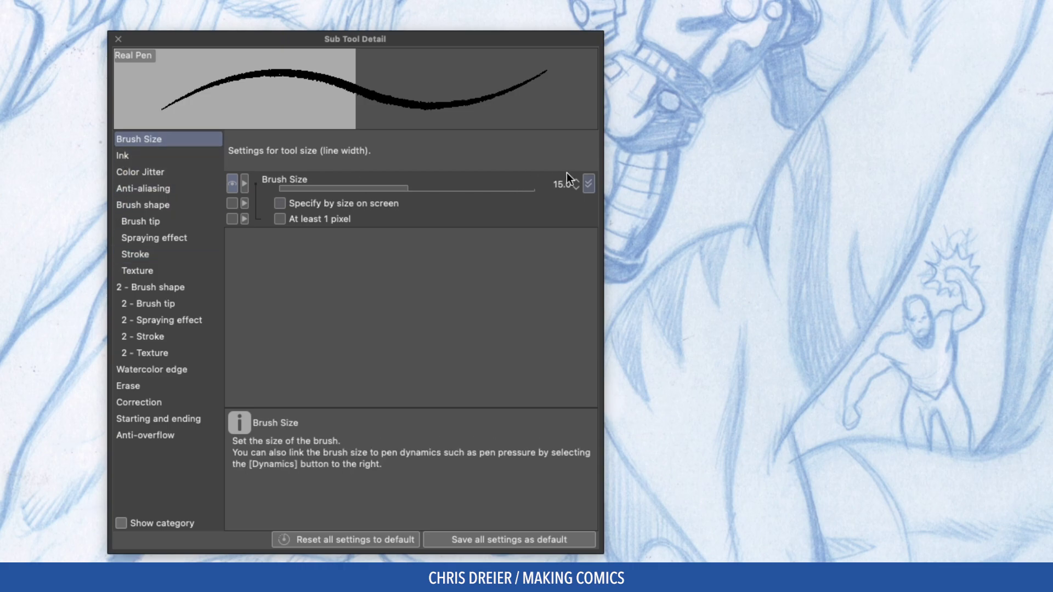
Draw black vertical Real Pen test strokes over the pencils to check size pressure.
click(589, 183)
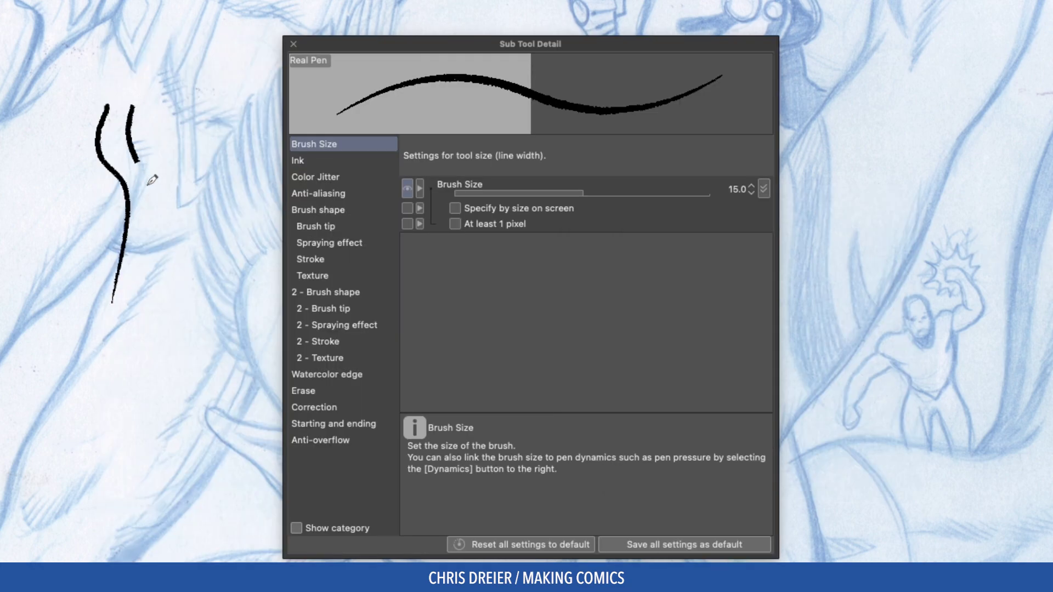
mouse_move(152, 180)
mouse_down()
mouse_move(138, 304)
mouse_move(83, 252)
mouse_up()
mouse_move(66, 167)
mouse_down()
mouse_move(86, 268)
mouse_move(108, 266)
mouse_up()
drag(163, 130, 160, 269)
mouse_move(180, 114)
mouse_down()
mouse_move(191, 237)
mouse_move(155, 333)
mouse_move(173, 345)
mouse_up()
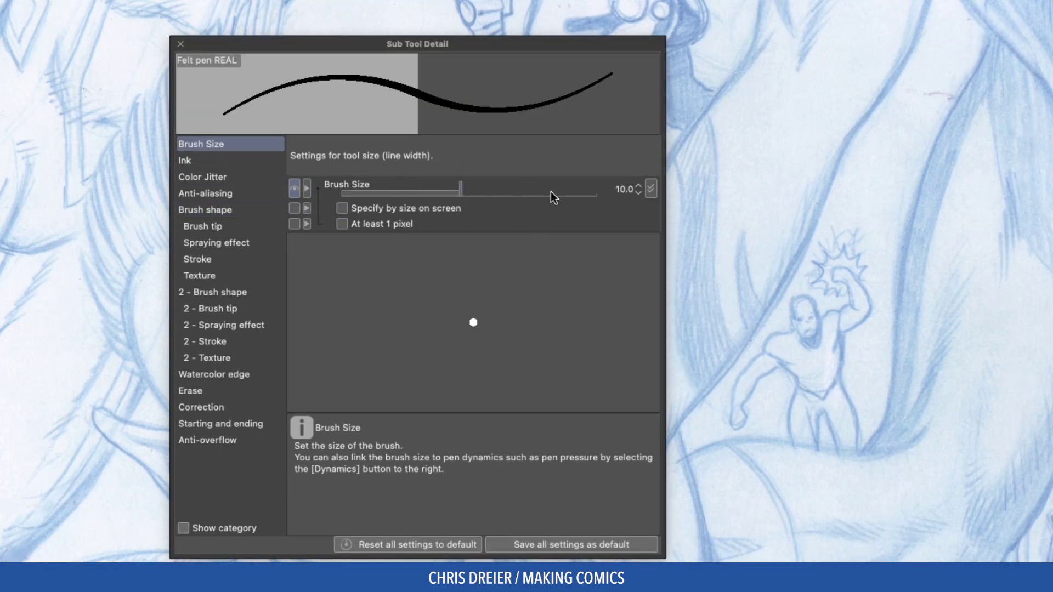
Scribble vertical, curving and looping Felt pen REAL test strokes across the page's left side.
click(650, 189)
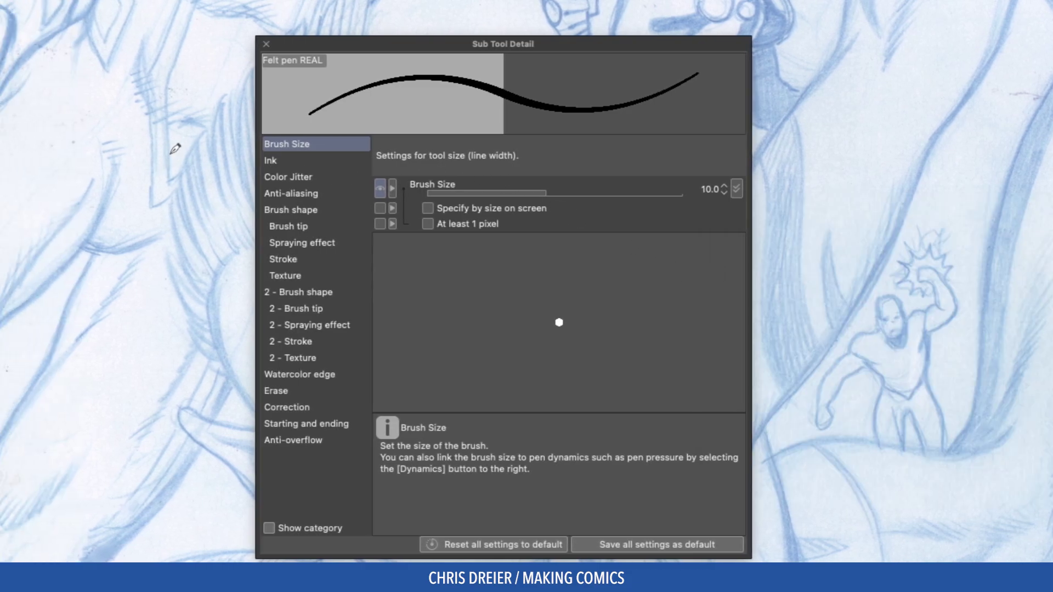
drag(89, 115, 66, 334)
mouse_move(139, 114)
mouse_down()
mouse_move(131, 170)
mouse_move(141, 351)
mouse_up()
mouse_move(116, 255)
mouse_down()
mouse_move(107, 177)
mouse_move(86, 117)
mouse_move(147, 136)
mouse_move(183, 83)
mouse_move(135, 147)
mouse_up()
mouse_move(192, 98)
mouse_down()
mouse_move(201, 164)
mouse_move(209, 145)
mouse_up()
mouse_move(217, 59)
mouse_down()
mouse_move(216, 91)
mouse_move(189, 104)
mouse_up()
drag(206, 145, 104, 149)
mouse_move(104, 159)
mouse_down()
mouse_move(137, 198)
mouse_move(141, 305)
mouse_up()
mouse_move(132, 371)
mouse_down()
mouse_move(129, 384)
mouse_move(133, 258)
mouse_up()
mouse_move(39, 143)
mouse_down()
mouse_move(9, 201)
mouse_move(4, 264)
mouse_up()
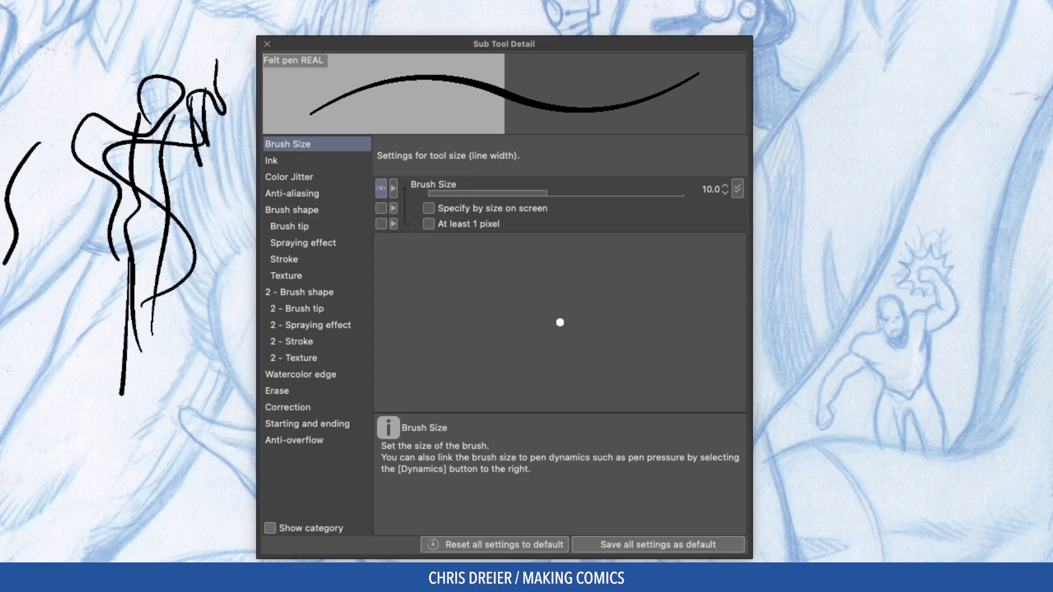
mouse_move(94, 324)
mouse_down()
mouse_move(63, 476)
mouse_move(142, 391)
mouse_up()
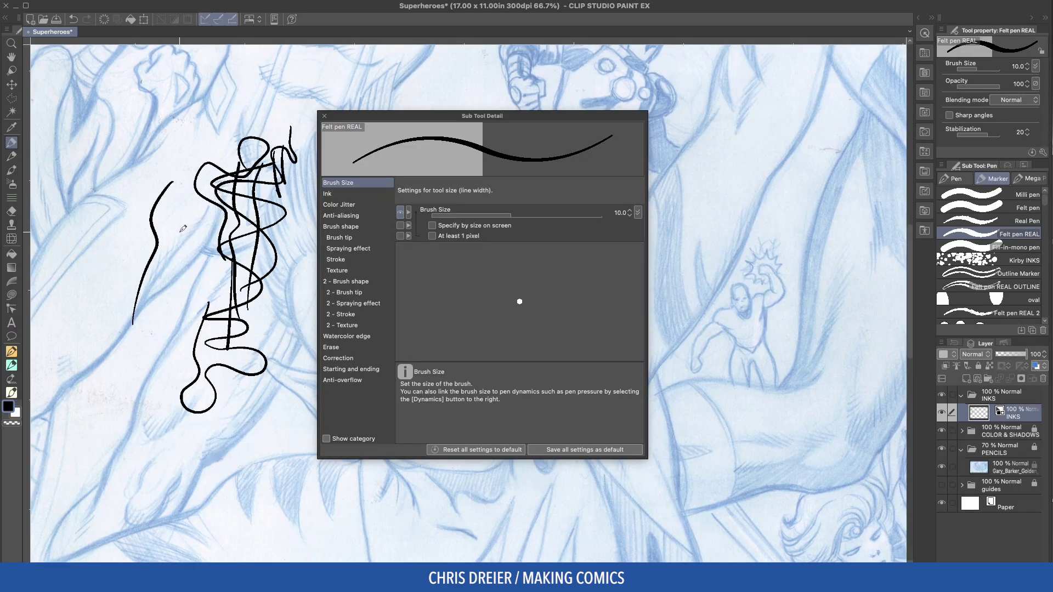